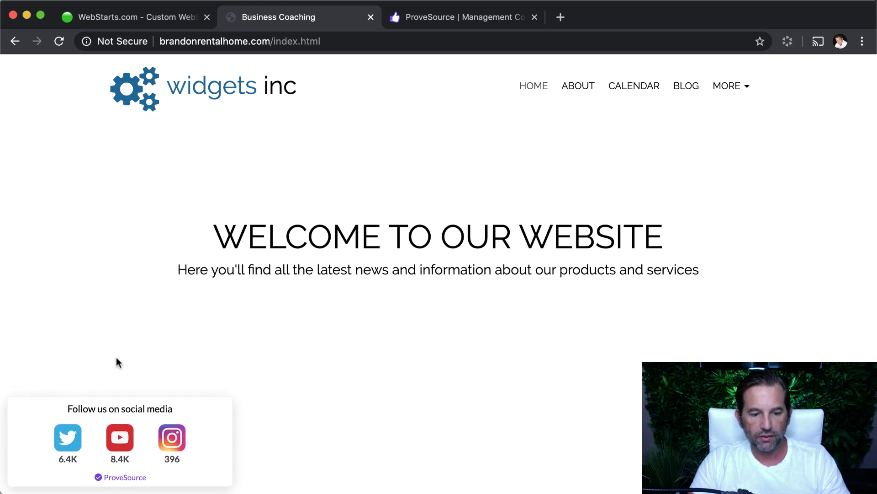
- On the ProveSource homepage tab, go to the account Log in page at the top right
{"action": "key", "text": "ctrl+Tab"}
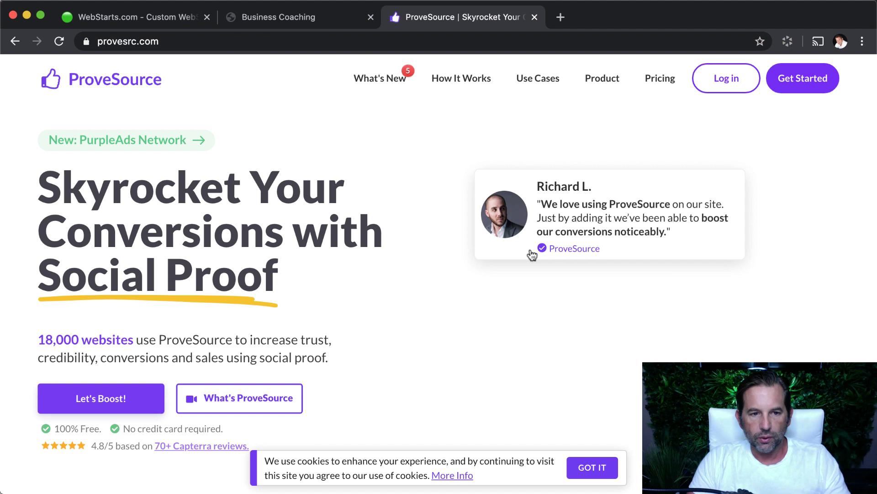
{"action": "scroll", "coordinate": [396, 278], "scroll_direction": "down", "scroll_amount": 8}
{"action": "scroll", "coordinate": [388, 269], "scroll_direction": "up", "scroll_amount": 3}
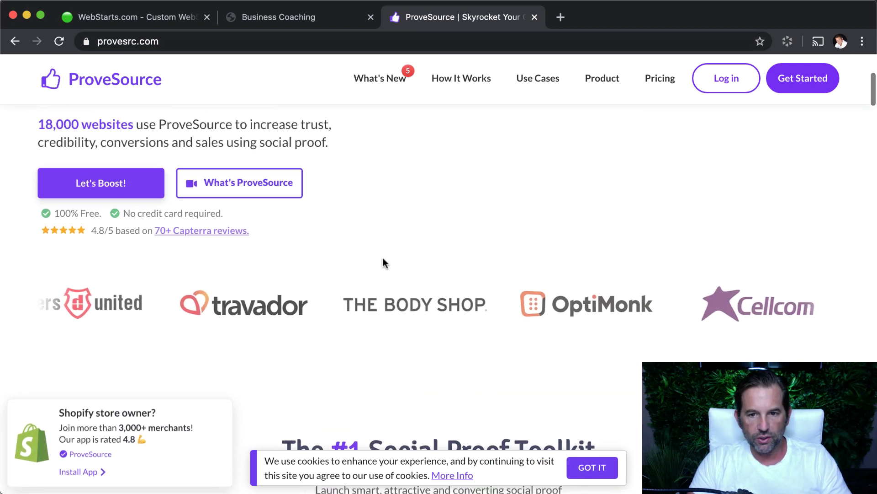
{"action": "scroll", "coordinate": [384, 263], "scroll_direction": "up", "scroll_amount": 5}
{"action": "left_click", "coordinate": [727, 83]}
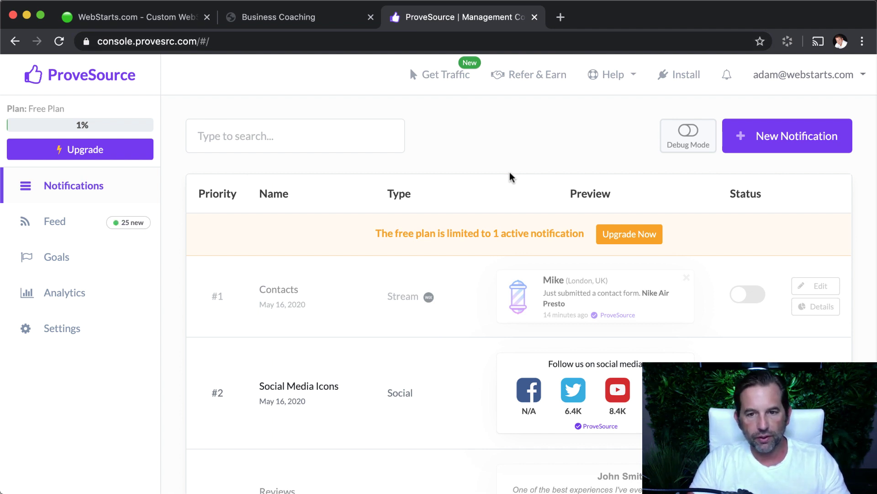
- Open the Contacts notification's details panel, review it, and close it
{"action": "scroll", "coordinate": [521, 323], "scroll_direction": "down", "scroll_amount": 4}
{"action": "scroll", "coordinate": [525, 321], "scroll_direction": "down", "scroll_amount": 2}
{"action": "scroll", "coordinate": [536, 235], "scroll_direction": "up", "scroll_amount": 2}
{"action": "scroll", "coordinate": [536, 235], "scroll_direction": "up", "scroll_amount": 1}
{"action": "left_click", "coordinate": [372, 228]}
{"action": "scroll", "coordinate": [711, 284], "scroll_direction": "down", "scroll_amount": 1}
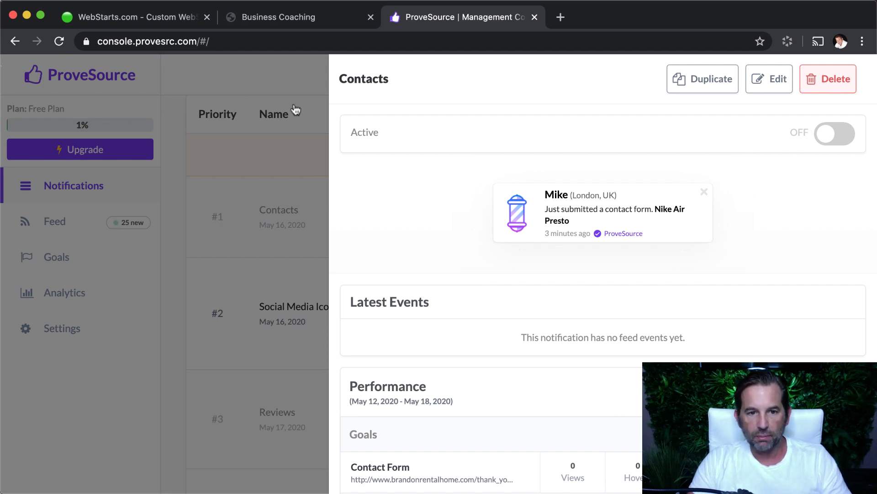
{"action": "left_click", "coordinate": [307, 82]}
- Try switching on another notification and dismiss the upgrade prompt that appears
{"action": "scroll", "coordinate": [525, 167], "scroll_direction": "up", "scroll_amount": 2}
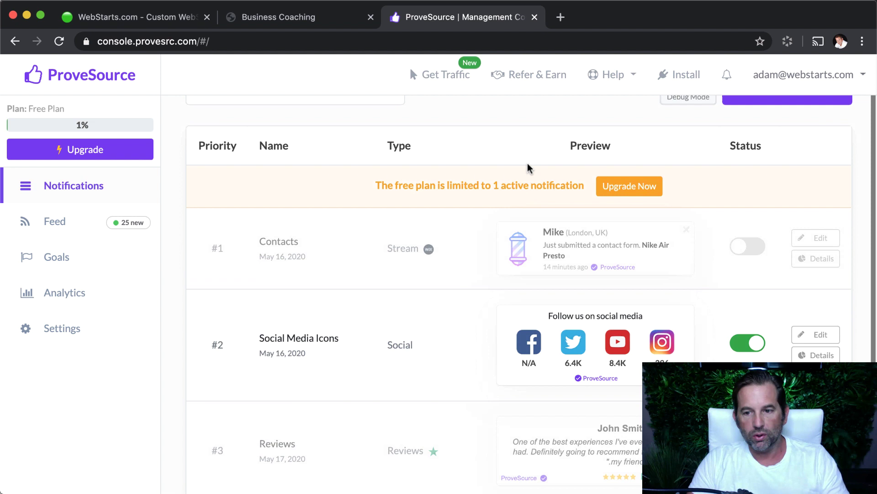
{"action": "scroll", "coordinate": [528, 168], "scroll_direction": "up", "scroll_amount": 2}
{"action": "scroll", "coordinate": [640, 343], "scroll_direction": "down", "scroll_amount": 5}
{"action": "scroll", "coordinate": [642, 352], "scroll_direction": "down", "scroll_amount": 3}
{"action": "scroll", "coordinate": [645, 359], "scroll_direction": "down", "scroll_amount": 2}
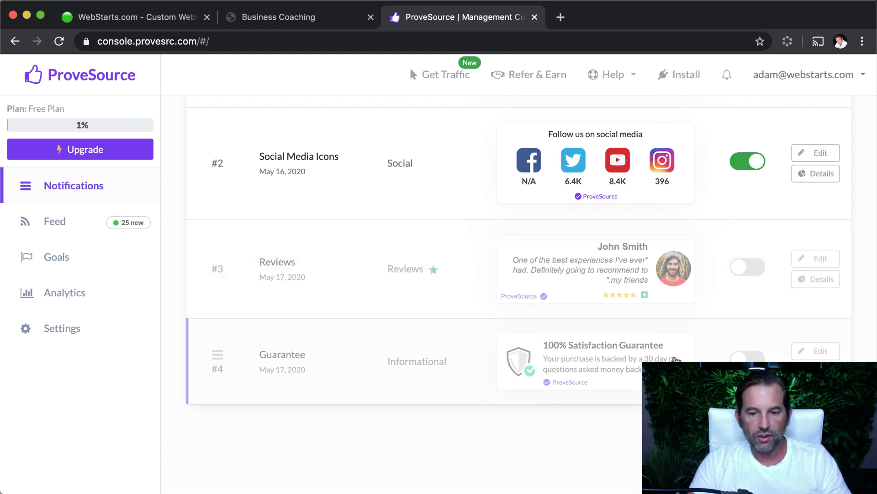
{"action": "left_click", "coordinate": [748, 356]}
{"action": "left_click", "coordinate": [603, 146]}
- Open the Social Media Icons notification for editing and look over its settings
{"action": "scroll", "coordinate": [635, 402], "scroll_direction": "up", "scroll_amount": 5}
{"action": "scroll", "coordinate": [640, 396], "scroll_direction": "down", "scroll_amount": 1}
{"action": "scroll", "coordinate": [642, 393], "scroll_direction": "down", "scroll_amount": 2}
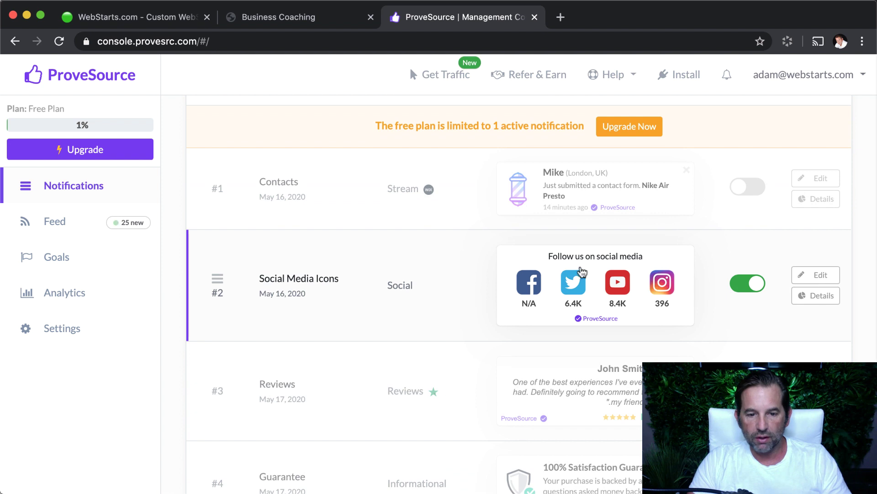
{"action": "left_click", "coordinate": [815, 276]}
{"action": "scroll", "coordinate": [345, 256], "scroll_direction": "down", "scroll_amount": 2}
{"action": "scroll", "coordinate": [344, 257], "scroll_direction": "up", "scroll_amount": 2}
- Back on the notifications list, start a new notification of type Social Counter
{"action": "left_click", "coordinate": [15, 41]}
{"action": "left_click", "coordinate": [741, 137]}
{"action": "scroll", "coordinate": [505, 325], "scroll_direction": "down", "scroll_amount": 3}
{"action": "scroll", "coordinate": [508, 325], "scroll_direction": "up", "scroll_amount": 1}
{"action": "left_click", "coordinate": [678, 191]}
- Check the Facebook, Twitter and YouTube fields, then read the YouTube Channel ID help article
{"action": "scroll", "coordinate": [671, 320], "scroll_direction": "down", "scroll_amount": 2}
{"action": "left_click", "coordinate": [644, 179]}
{"action": "left_click", "coordinate": [630, 235]}
{"action": "scroll", "coordinate": [631, 304], "scroll_direction": "down", "scroll_amount": 1}
{"action": "left_click", "coordinate": [587, 283]}
{"action": "left_click", "coordinate": [482, 280]}
{"action": "scroll", "coordinate": [670, 325], "scroll_direction": "down", "scroll_amount": 7}
{"action": "scroll", "coordinate": [288, 296], "scroll_direction": "down", "scroll_amount": 3}
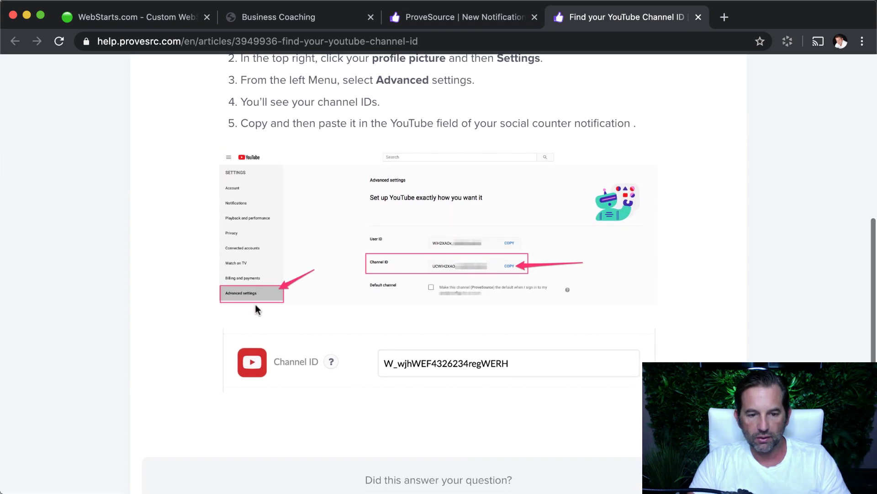
- Close the help article, enter 'webstarts' as the Twitter handle, and continue to display settings
{"action": "left_click", "coordinate": [699, 18]}
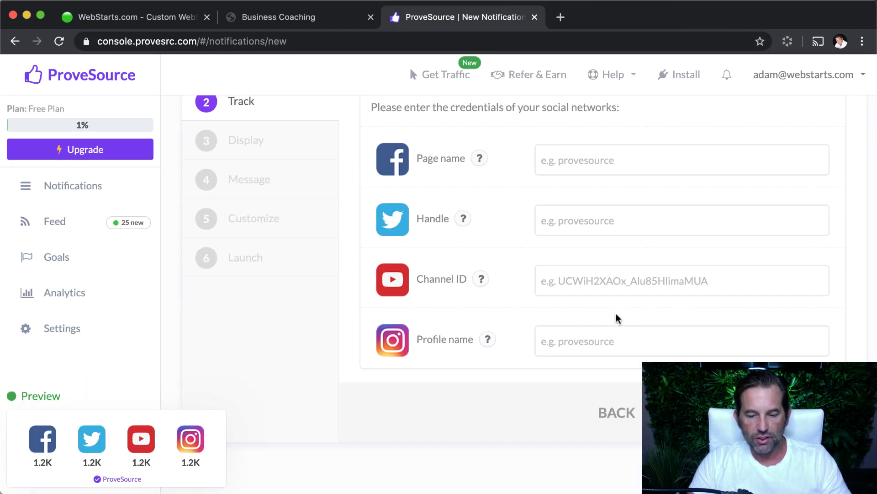
{"action": "scroll", "coordinate": [604, 317], "scroll_direction": "up", "scroll_amount": 3}
{"action": "scroll", "coordinate": [278, 304], "scroll_direction": "down", "scroll_amount": 2}
{"action": "scroll", "coordinate": [363, 265], "scroll_direction": "down", "scroll_amount": 4}
{"action": "left_click", "coordinate": [555, 358]}
{"action": "scroll", "coordinate": [426, 182], "scroll_direction": "up", "scroll_amount": 4}
{"action": "left_click", "coordinate": [627, 310]}
{"action": "type", "text": "webstarts"}
{"action": "scroll", "coordinate": [509, 225], "scroll_direction": "down", "scroll_amount": 5}
{"action": "left_click", "coordinate": [777, 413]}
- Copy the widgets inc site's address into Page URL and continue to the Message step
{"action": "scroll", "coordinate": [503, 311], "scroll_direction": "down", "scroll_amount": 5}
{"action": "left_click", "coordinate": [599, 221]}
{"action": "left_click", "coordinate": [283, 19]}
{"action": "left_click", "coordinate": [239, 41]}
{"action": "left_click", "coordinate": [447, 20]}
{"action": "key", "text": "cmd+v"}
{"action": "left_click", "coordinate": [532, 234]}
{"action": "key", "text": "cmd+v"}
{"action": "scroll", "coordinate": [662, 323], "scroll_direction": "down", "scroll_amount": 3}
{"action": "left_click", "coordinate": [686, 420]}
- Set the notification text to 'Custom Message' and continue to the customize step
{"action": "left_click", "coordinate": [418, 278]}
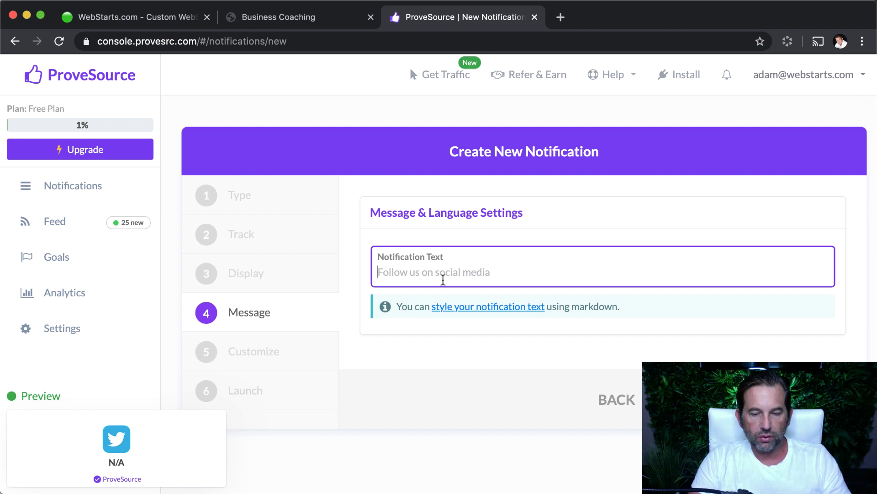
{"action": "type", "text": "Customo"}
{"action": "key", "text": "BackSpace"}
{"action": "type", "text": "Message"}
{"action": "key", "text": "Return"}
- Keep the position at Bottom Left, toggle the mobile position setting, and continue to Launch
{"action": "scroll", "coordinate": [598, 395], "scroll_direction": "down", "scroll_amount": 3}
{"action": "scroll", "coordinate": [647, 292], "scroll_direction": "down", "scroll_amount": 1}
{"action": "left_click", "coordinate": [730, 184]}
{"action": "left_click", "coordinate": [617, 233]}
{"action": "scroll", "coordinate": [554, 295], "scroll_direction": "down", "scroll_amount": 3}
{"action": "left_click", "coordinate": [781, 170]}
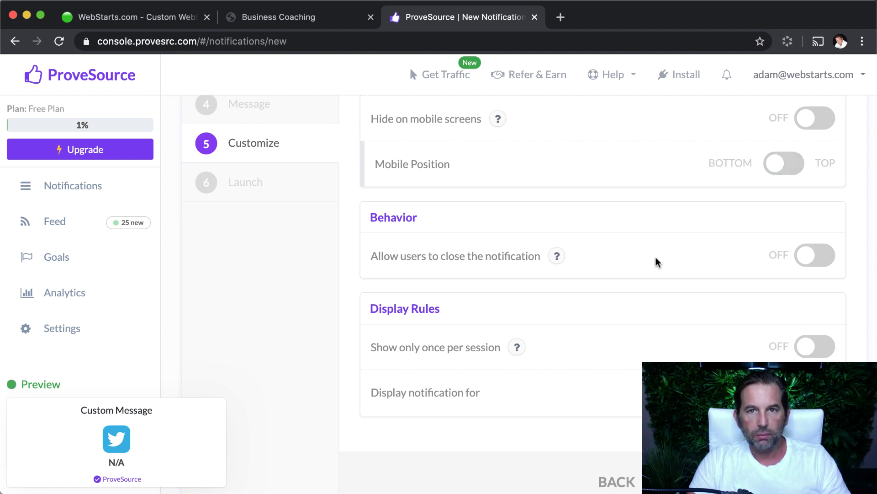
{"action": "scroll", "coordinate": [653, 268], "scroll_direction": "down", "scroll_amount": 2}
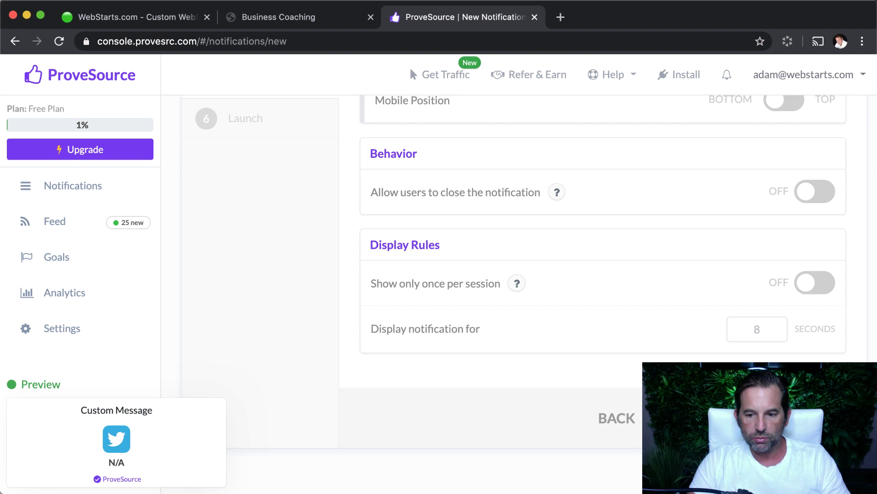
{"action": "left_click", "coordinate": [686, 418]}
- Name the notification 'Social'
{"action": "scroll", "coordinate": [546, 338], "scroll_direction": "up", "scroll_amount": 2}
{"action": "left_click", "coordinate": [516, 388]}
{"action": "type", "text": "Social"}
{"action": "scroll", "coordinate": [556, 380], "scroll_direction": "down", "scroll_amount": 2}
- From the notifications list, copy the HTML installation code snippet
{"action": "scroll", "coordinate": [424, 200], "scroll_direction": "up", "scroll_amount": 3}
{"action": "scroll", "coordinate": [425, 202], "scroll_direction": "up", "scroll_amount": 2}
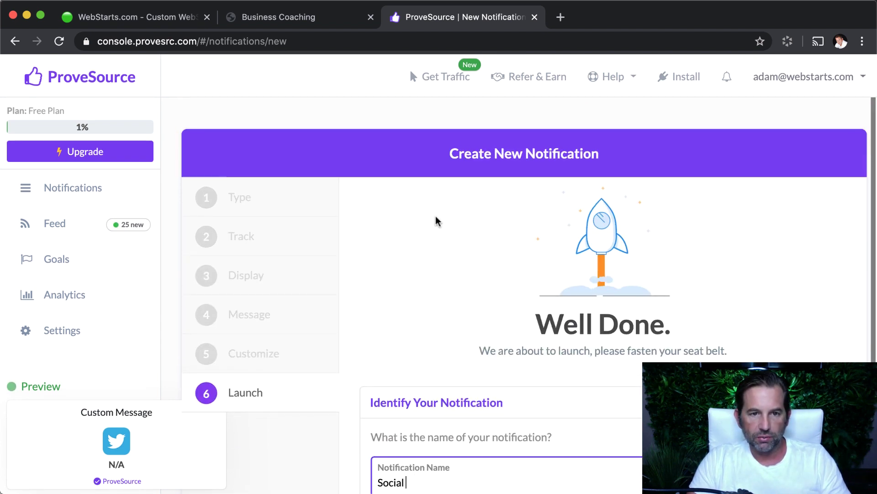
{"action": "left_click", "coordinate": [15, 41]}
{"action": "scroll", "coordinate": [434, 297], "scroll_direction": "down", "scroll_amount": 3}
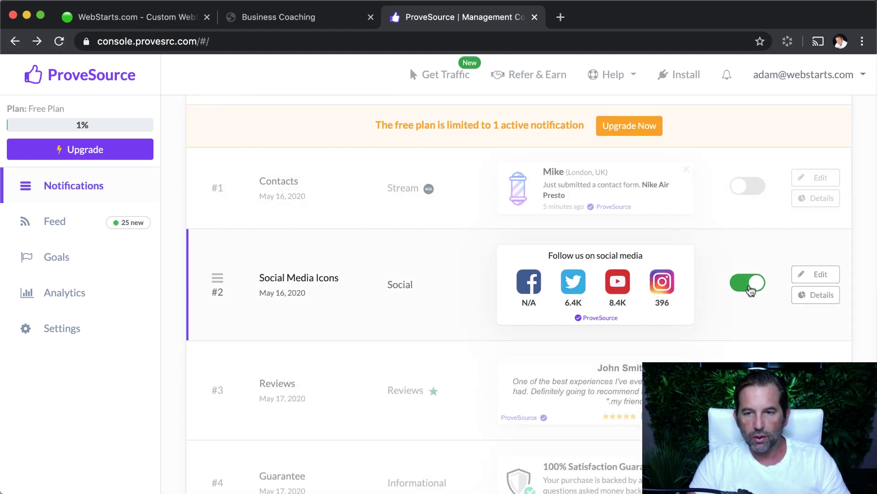
{"action": "scroll", "coordinate": [793, 282], "scroll_direction": "up", "scroll_amount": 3}
{"action": "left_click", "coordinate": [691, 100]}
{"action": "scroll", "coordinate": [724, 259], "scroll_direction": "down", "scroll_amount": 2}
{"action": "scroll", "coordinate": [756, 329], "scroll_direction": "down", "scroll_amount": 2}
{"action": "left_click", "coordinate": [520, 334]}
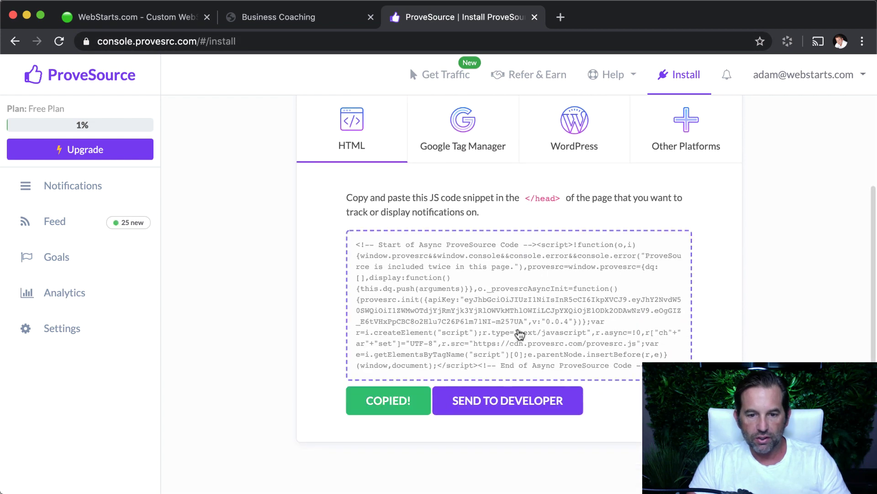
- In the WebStarts tab, open the dashboard, log out, and go to the design picker
{"action": "left_click", "coordinate": [159, 18]}
{"action": "left_click", "coordinate": [663, 69]}
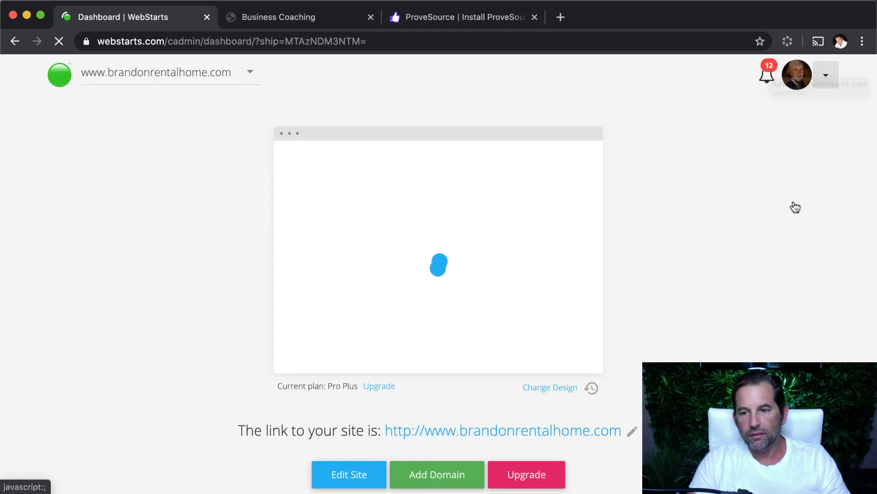
{"action": "mouse_move", "coordinate": [825, 73]}
{"action": "left_click", "coordinate": [793, 316]}
{"action": "left_click", "coordinate": [439, 290]}
- Log in to WebStarts and open the widgets inc site in the editor
{"action": "scroll", "coordinate": [826, 276], "scroll_direction": "down", "scroll_amount": 1}
{"action": "left_click", "coordinate": [818, 64]}
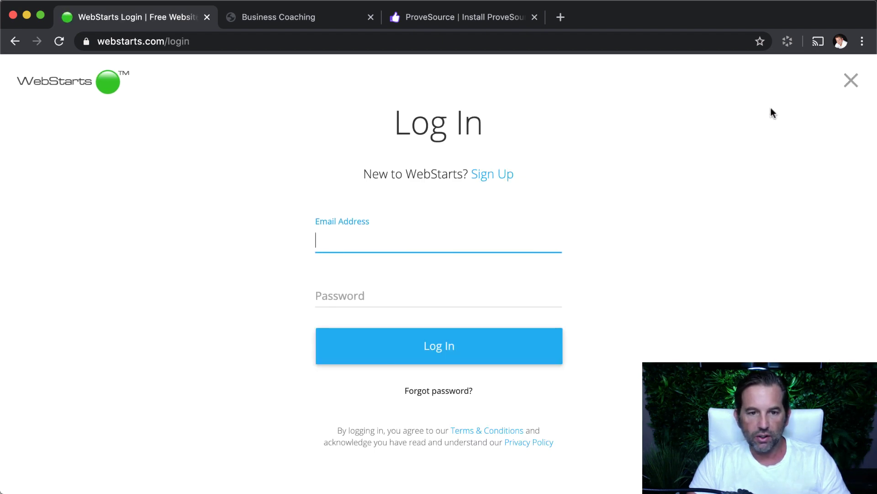
{"action": "left_click", "coordinate": [484, 338]}
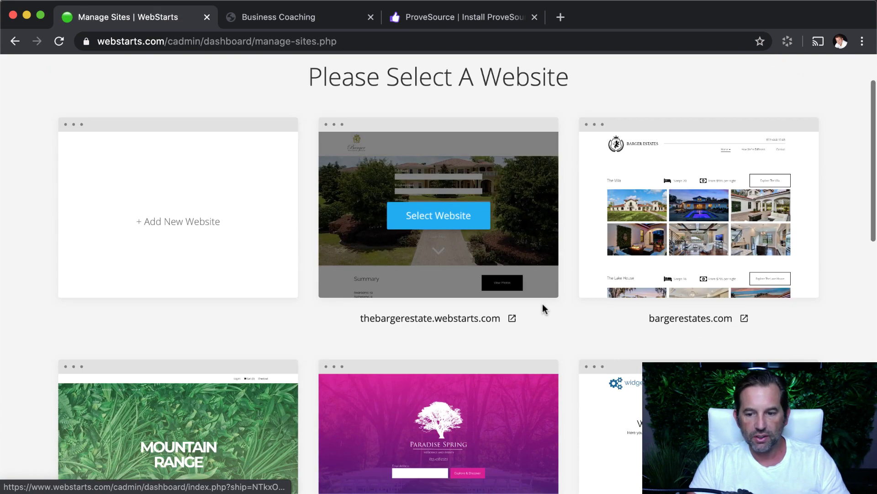
{"action": "scroll", "coordinate": [542, 308], "scroll_direction": "down", "scroll_amount": 5}
{"action": "left_click", "coordinate": [685, 357]}
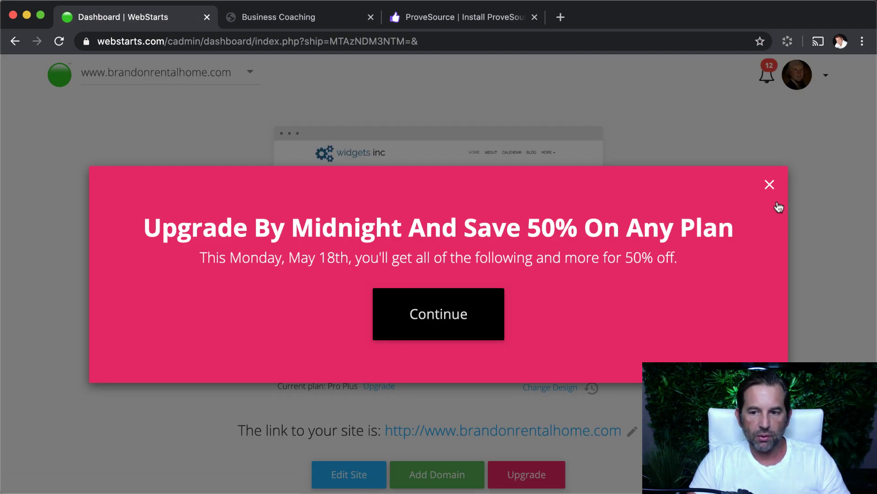
{"action": "left_click", "coordinate": [771, 185]}
{"action": "left_click", "coordinate": [437, 256]}
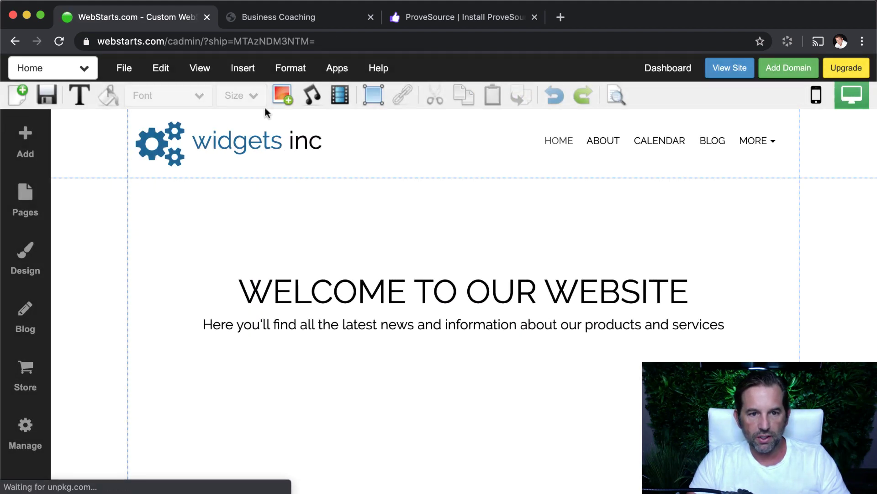
- Insert an HTML Code block with the ProveSource script, save the page, and view the site
{"action": "left_click", "coordinate": [242, 69]}
{"action": "left_click", "coordinate": [276, 291]}
{"action": "left_click", "coordinate": [402, 299]}
{"action": "key", "text": "super+v"}
{"action": "left_click", "coordinate": [636, 434]}
{"action": "left_click", "coordinate": [47, 96]}
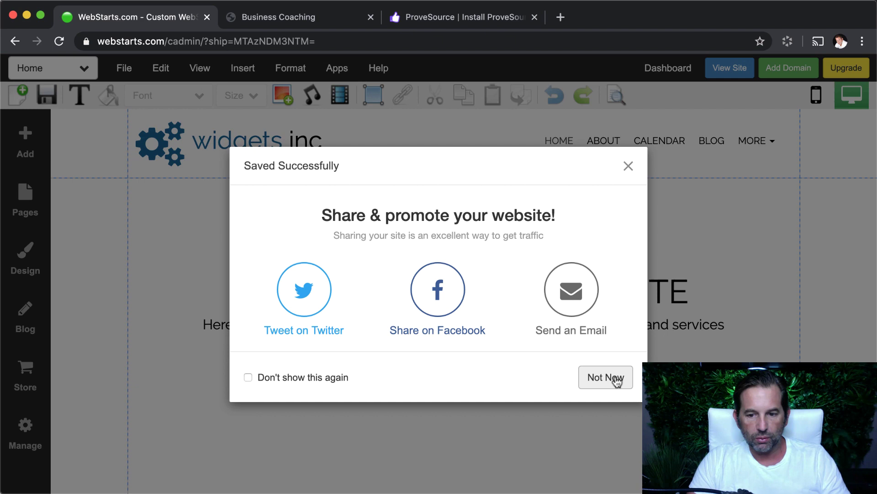
{"action": "left_click", "coordinate": [612, 378]}
{"action": "left_click", "coordinate": [737, 67]}
- Close the duplicate site tab, then in ProveSource turn Social Media Icons off and Reviews on
{"action": "left_click", "coordinate": [468, 22]}
{"action": "left_click", "coordinate": [534, 18]}
{"action": "left_click", "coordinate": [44, 83]}
{"action": "scroll", "coordinate": [421, 308], "scroll_direction": "down", "scroll_amount": 2}
{"action": "scroll", "coordinate": [423, 307], "scroll_direction": "up", "scroll_amount": 2}
{"action": "scroll", "coordinate": [423, 307], "scroll_direction": "down", "scroll_amount": 3}
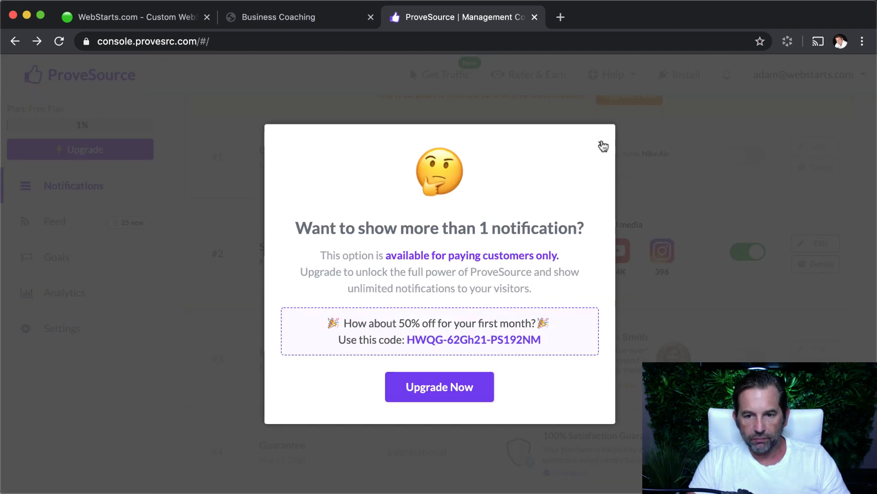
{"action": "left_click", "coordinate": [602, 145]}
{"action": "left_click", "coordinate": [735, 255]}
{"action": "left_click", "coordinate": [744, 353]}
{"action": "scroll", "coordinate": [592, 385], "scroll_direction": "down", "scroll_amount": 2}
{"action": "left_click", "coordinate": [276, 20]}
- Reload the website to see the review popup, then turn Reviews off in ProveSource
{"action": "left_click", "coordinate": [60, 42]}
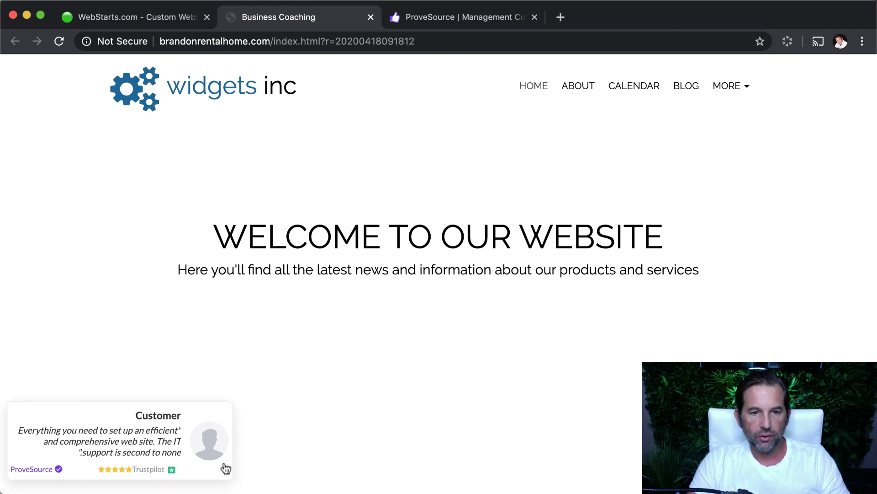
{"action": "left_click", "coordinate": [411, 17]}
{"action": "scroll", "coordinate": [571, 275], "scroll_direction": "up", "scroll_amount": 3}
{"action": "left_click", "coordinate": [747, 343]}
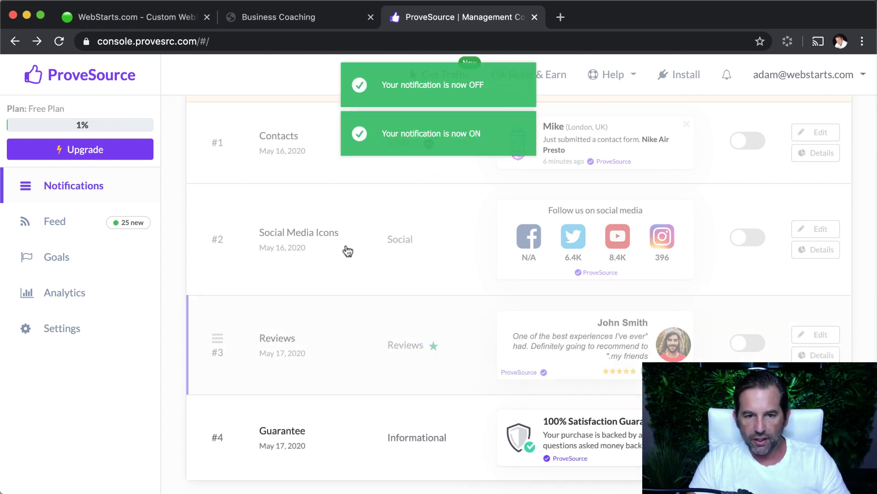
- Reload the widgets inc site to check the guarantee popup, then return to the ProveSource notifications list
{"action": "left_click", "coordinate": [273, 18]}
{"action": "left_click", "coordinate": [58, 42]}
{"action": "left_click", "coordinate": [435, 22]}
{"action": "scroll", "coordinate": [682, 357], "scroll_direction": "down", "scroll_amount": 2}
{"action": "scroll", "coordinate": [686, 358], "scroll_direction": "down", "scroll_amount": 3}
{"action": "scroll", "coordinate": [603, 307], "scroll_direction": "up", "scroll_amount": 5}
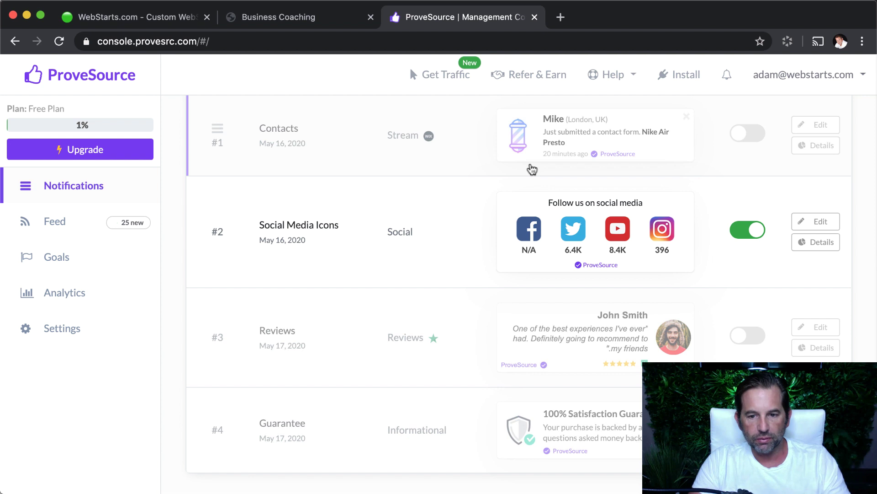